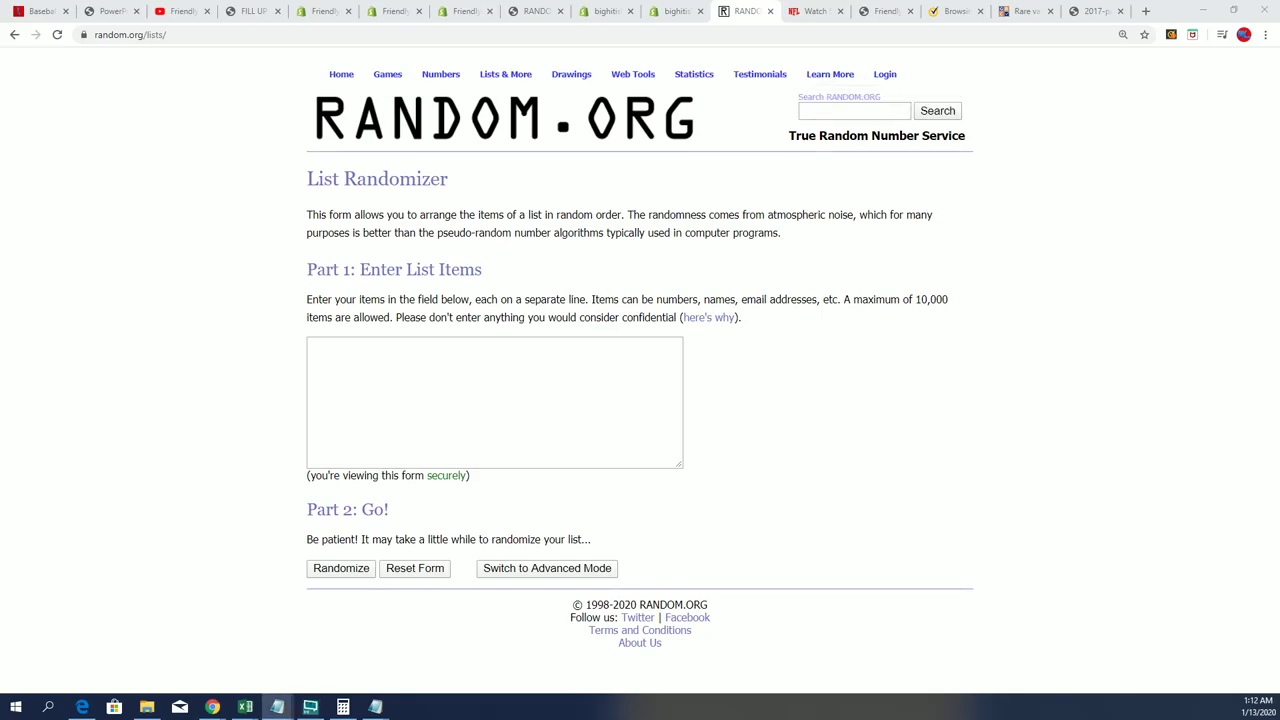
Copy the fifteen filler player names from the Notepad note.
{"action": "left_click_drag", "start_coordinate": [876, 36], "coordinate": [872, 110]}
{"action": "left_click_drag", "start_coordinate": [776, 325], "coordinate": [717, 141]}
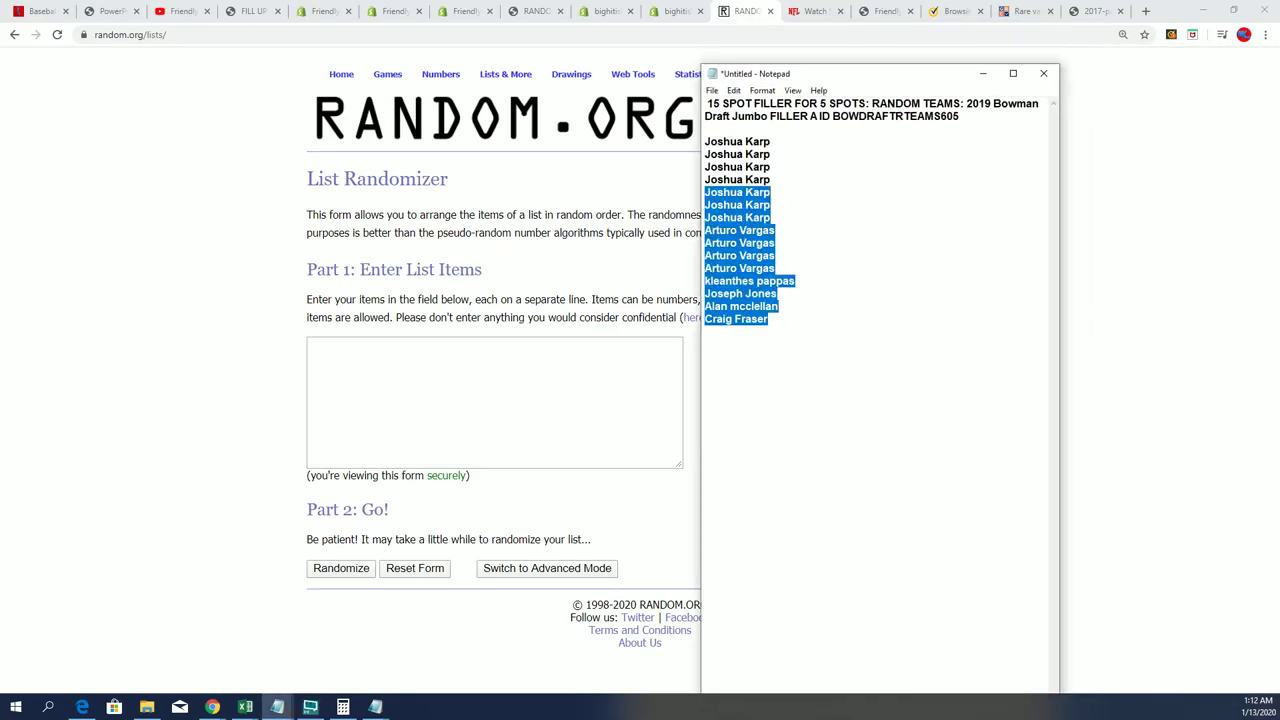
{"action": "right_click", "coordinate": [738, 168]}
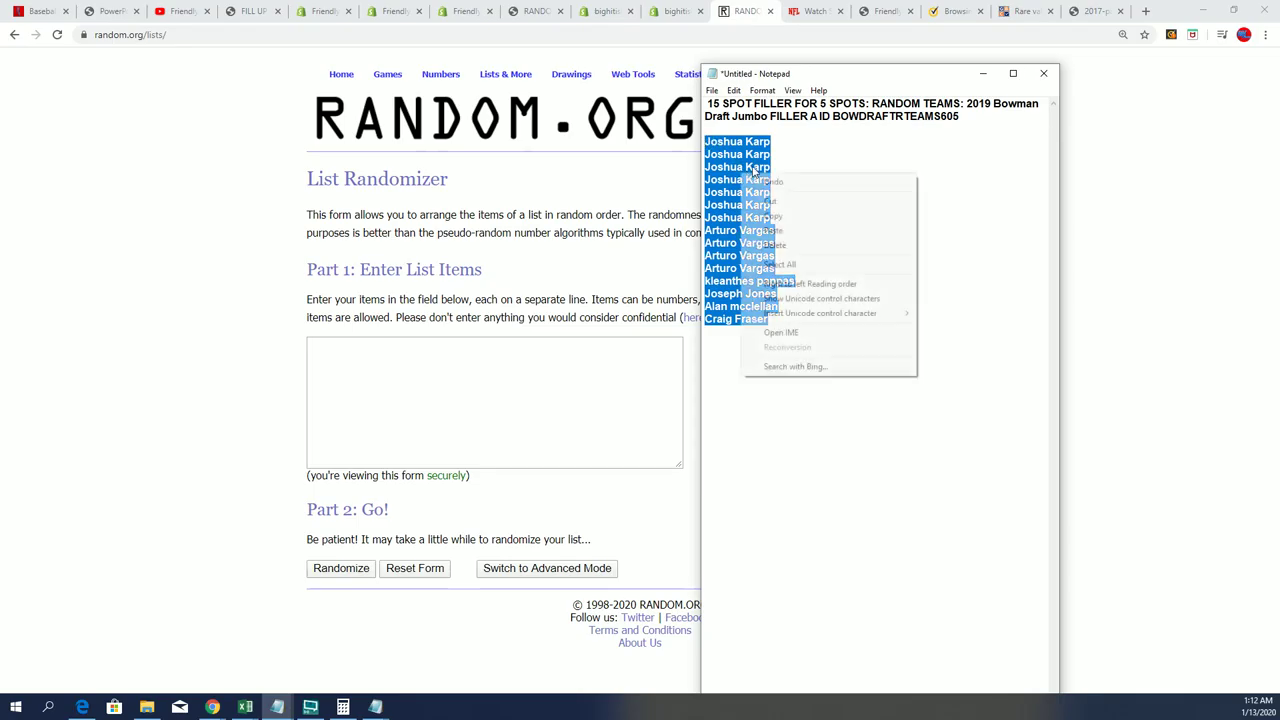
{"action": "left_click", "coordinate": [870, 216]}
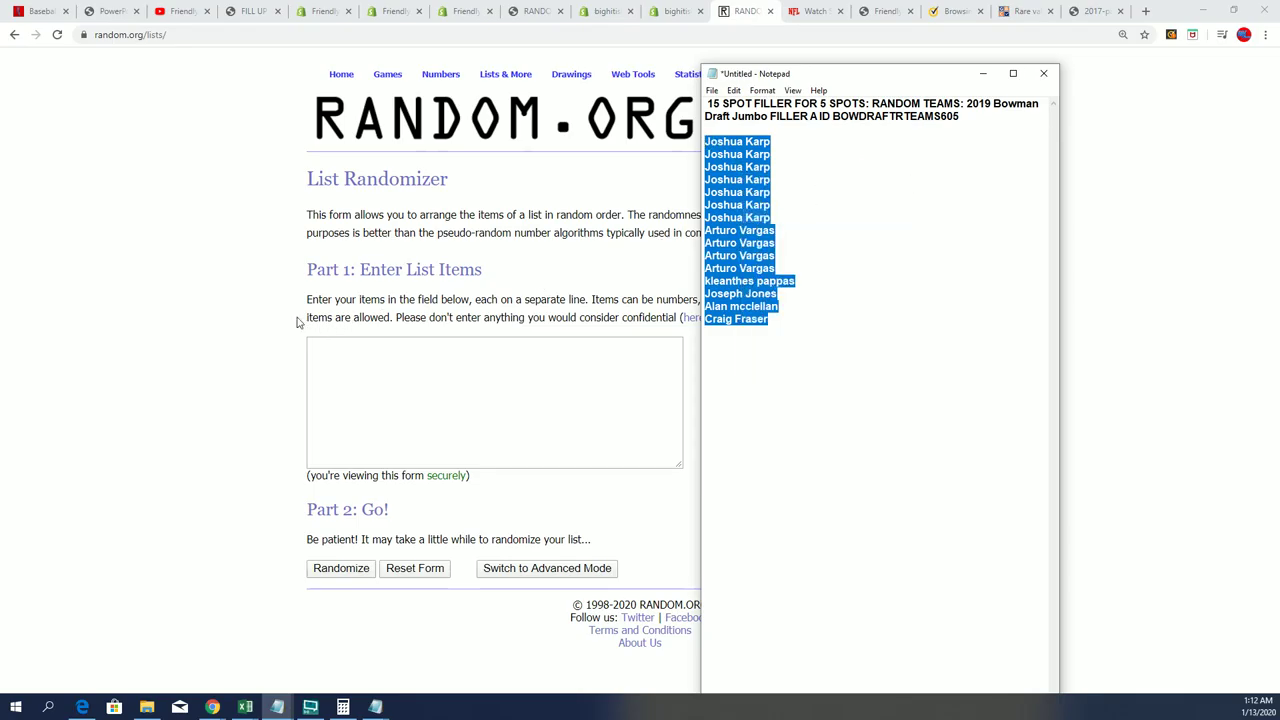
Paste the fifteen names into the list box and randomize them.
{"action": "right_click", "coordinate": [312, 347]}
{"action": "left_click", "coordinate": [386, 452]}
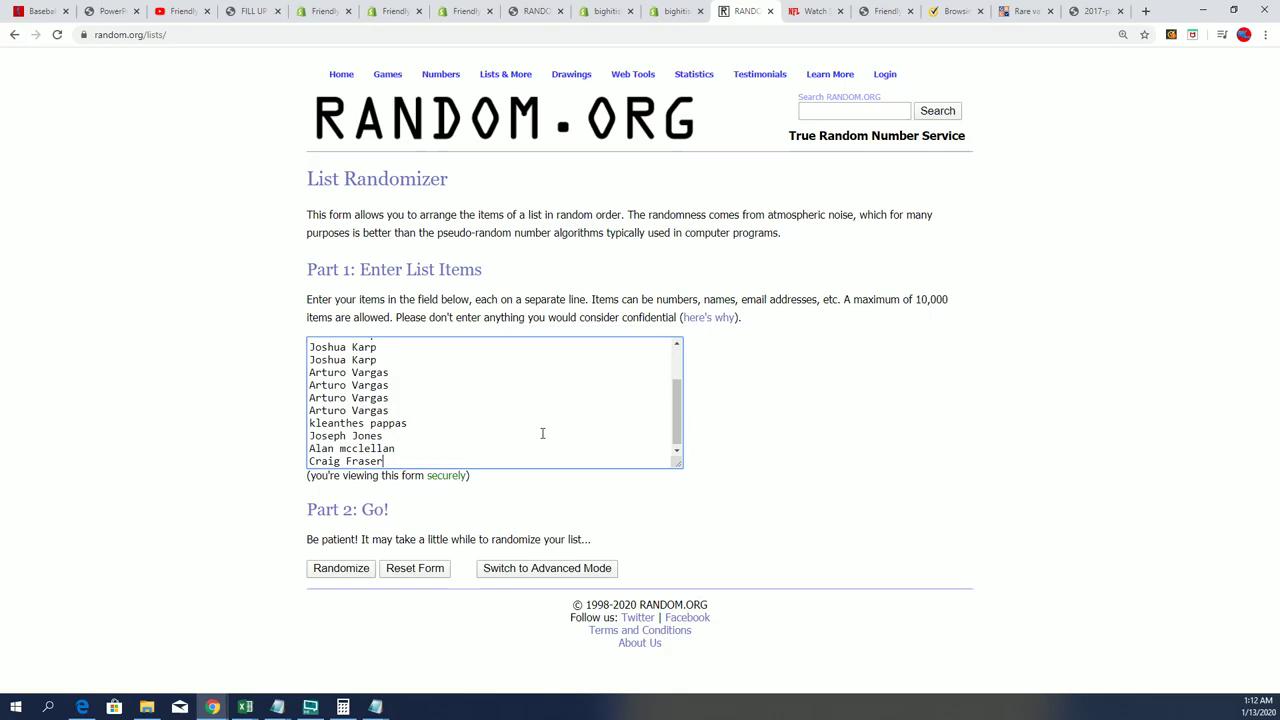
{"action": "left_click", "coordinate": [350, 568]}
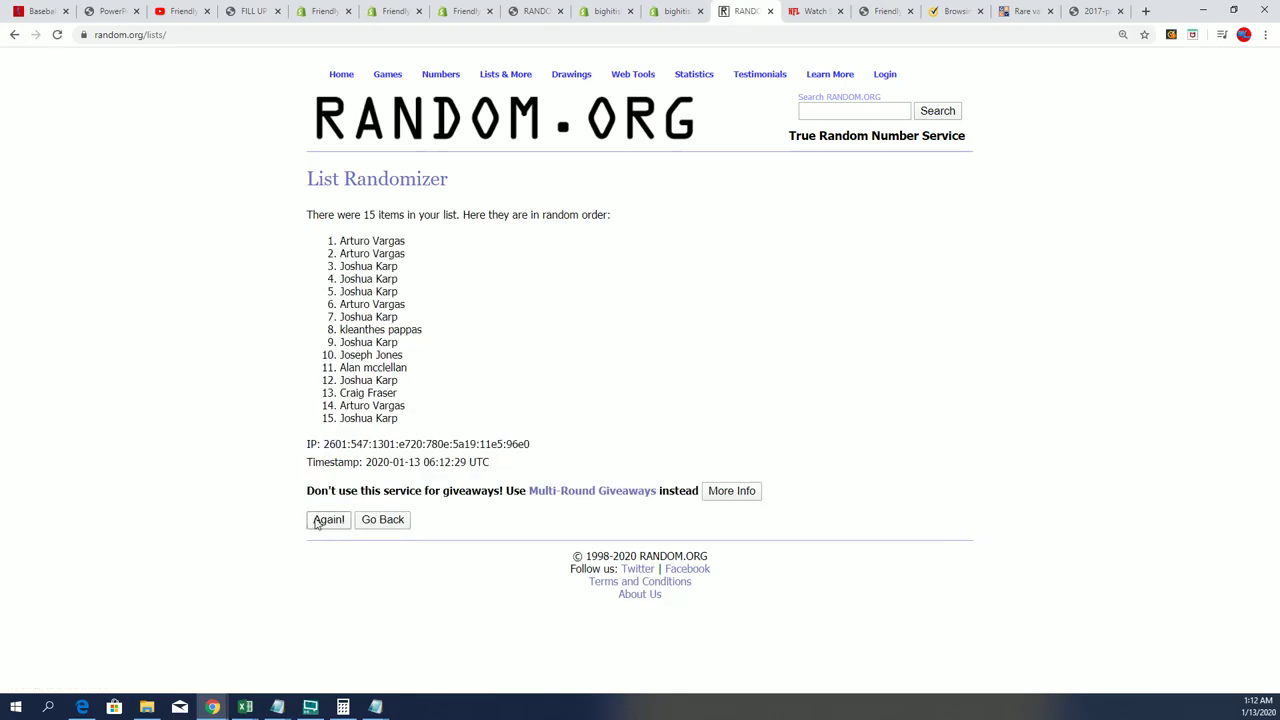
Reshuffle the list six more times for seven randomizations in total.
{"action": "left_click", "coordinate": [318, 519]}
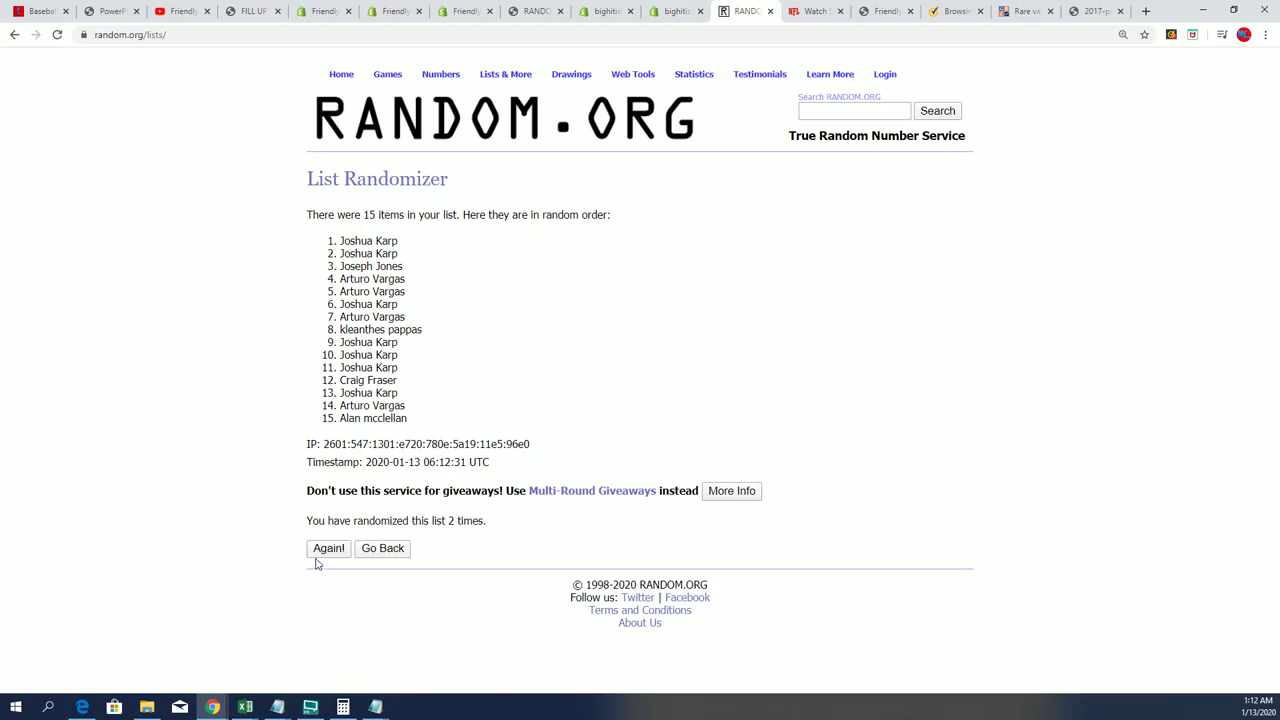
{"action": "left_click", "coordinate": [322, 550]}
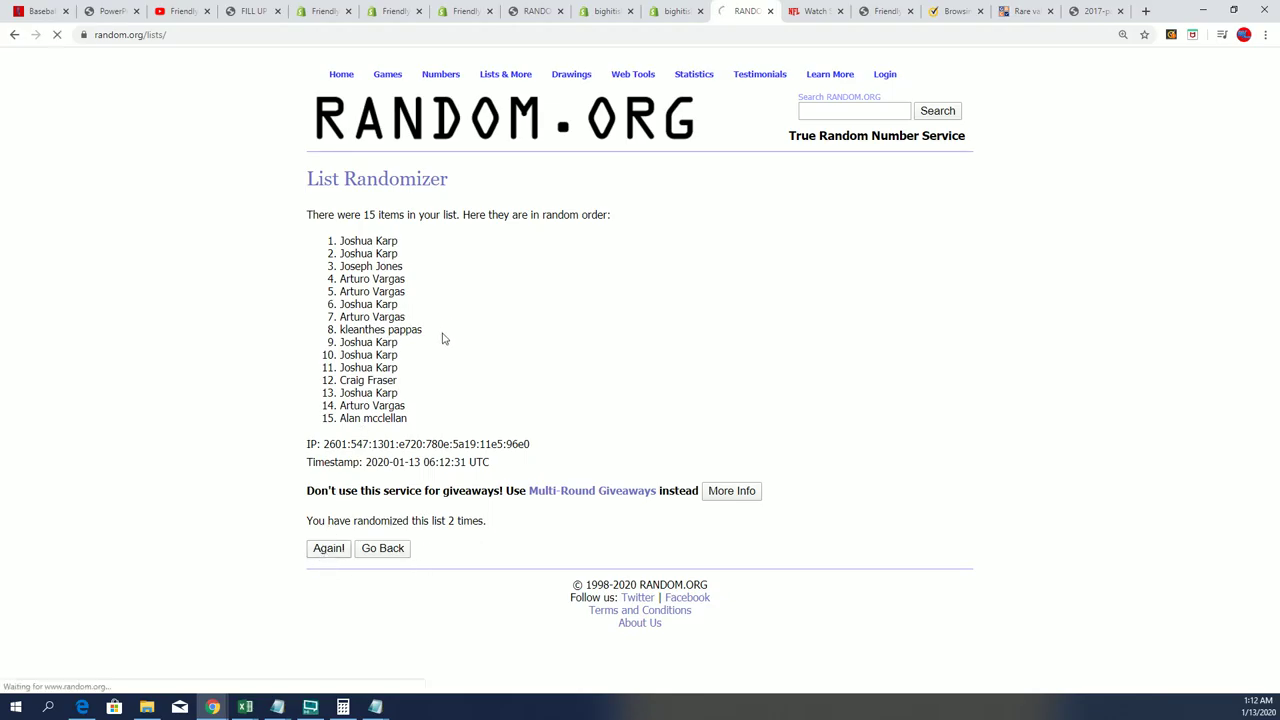
{"action": "left_click", "coordinate": [321, 552]}
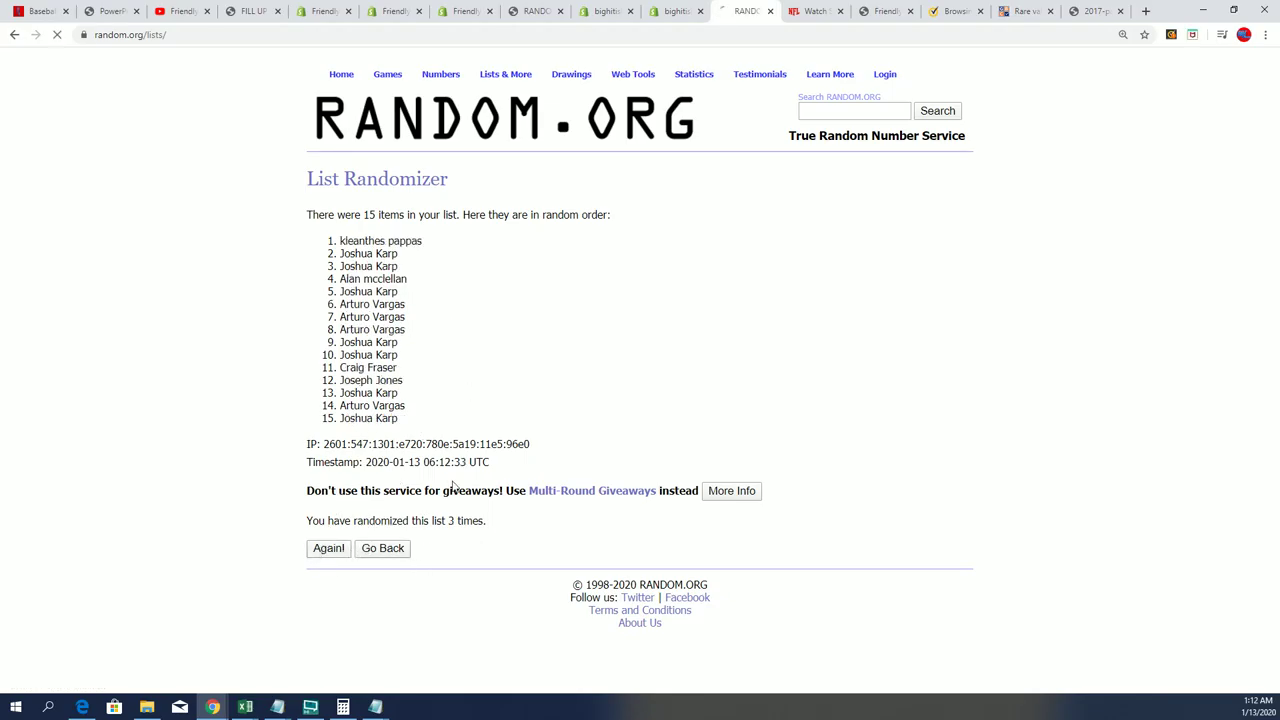
{"action": "left_click", "coordinate": [340, 547]}
{"action": "left_click", "coordinate": [345, 549]}
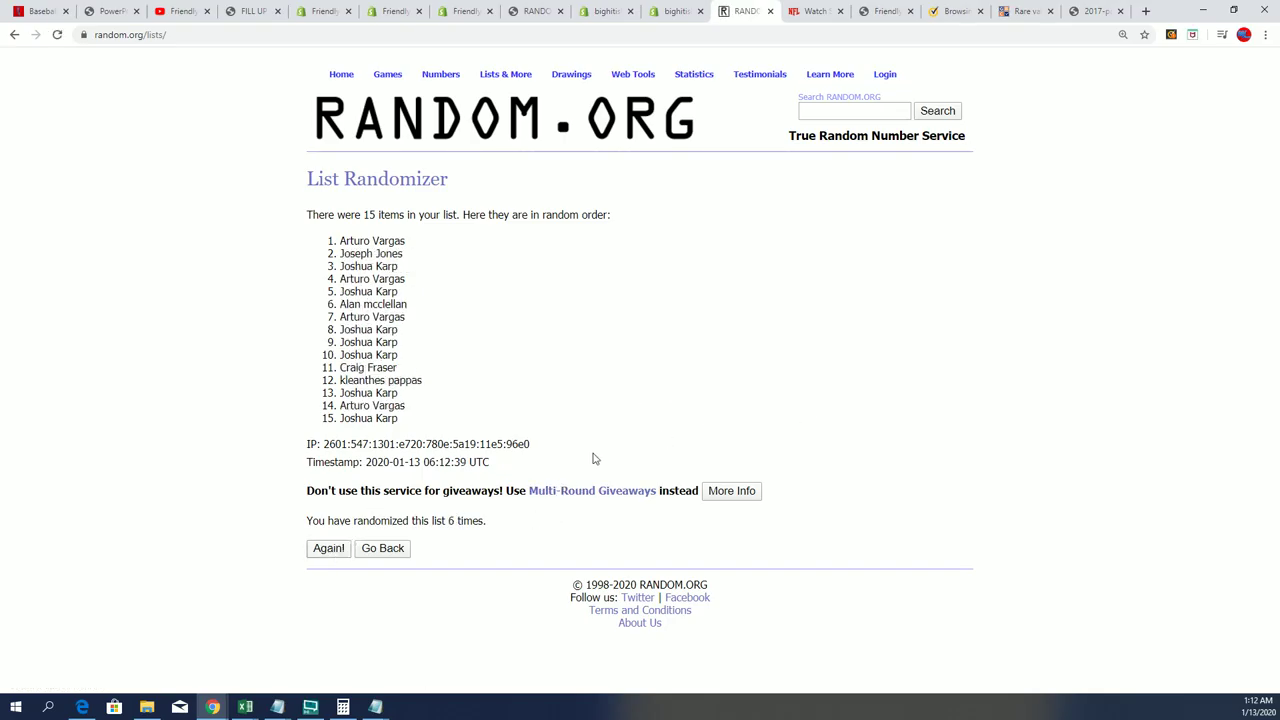
{"action": "left_click", "coordinate": [337, 549]}
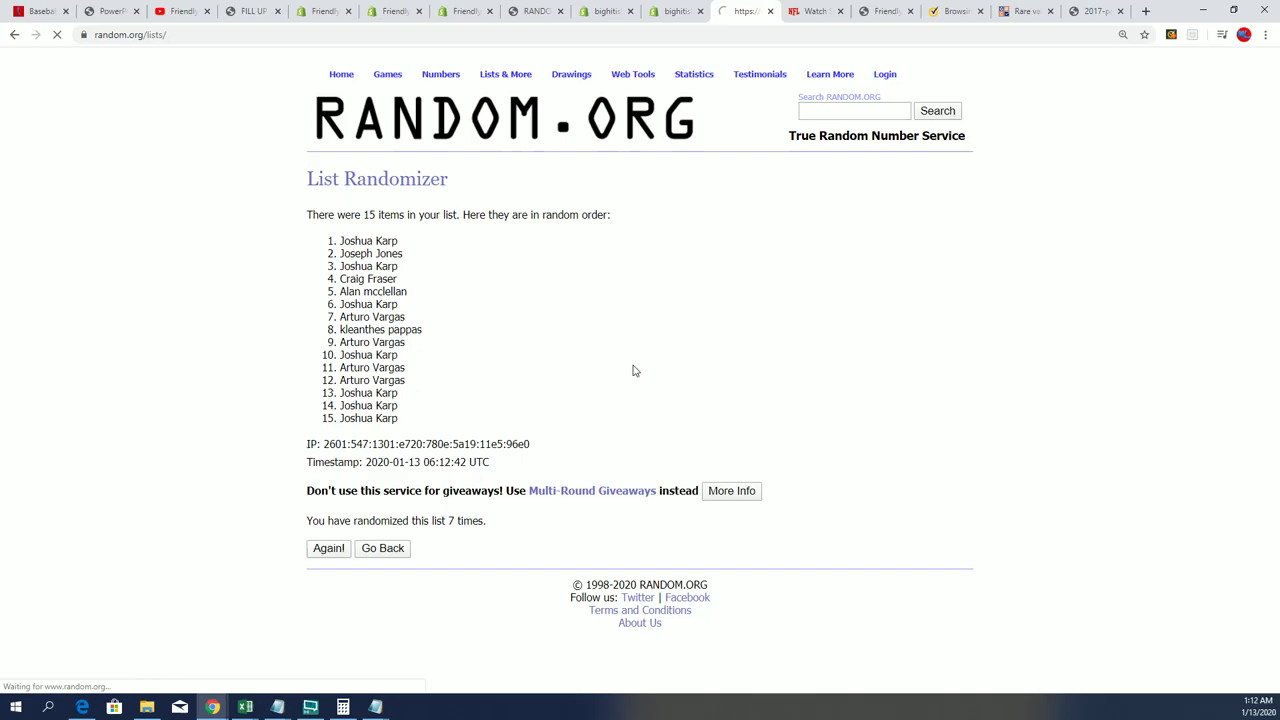
Copy the top five shuffled names from the randomized results.
{"action": "left_click_drag", "start_coordinate": [425, 303], "coordinate": [342, 234]}
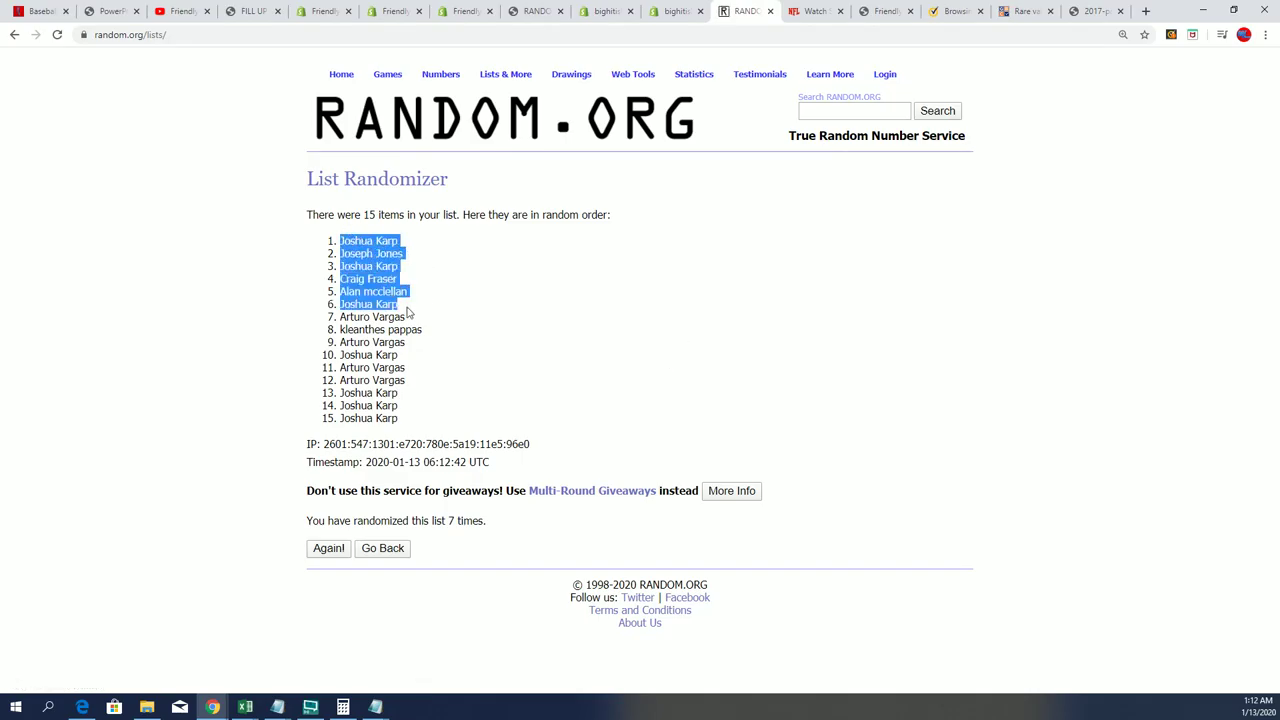
{"action": "left_click", "coordinate": [380, 292]}
{"action": "left_click_drag", "start_coordinate": [413, 295], "coordinate": [343, 241]}
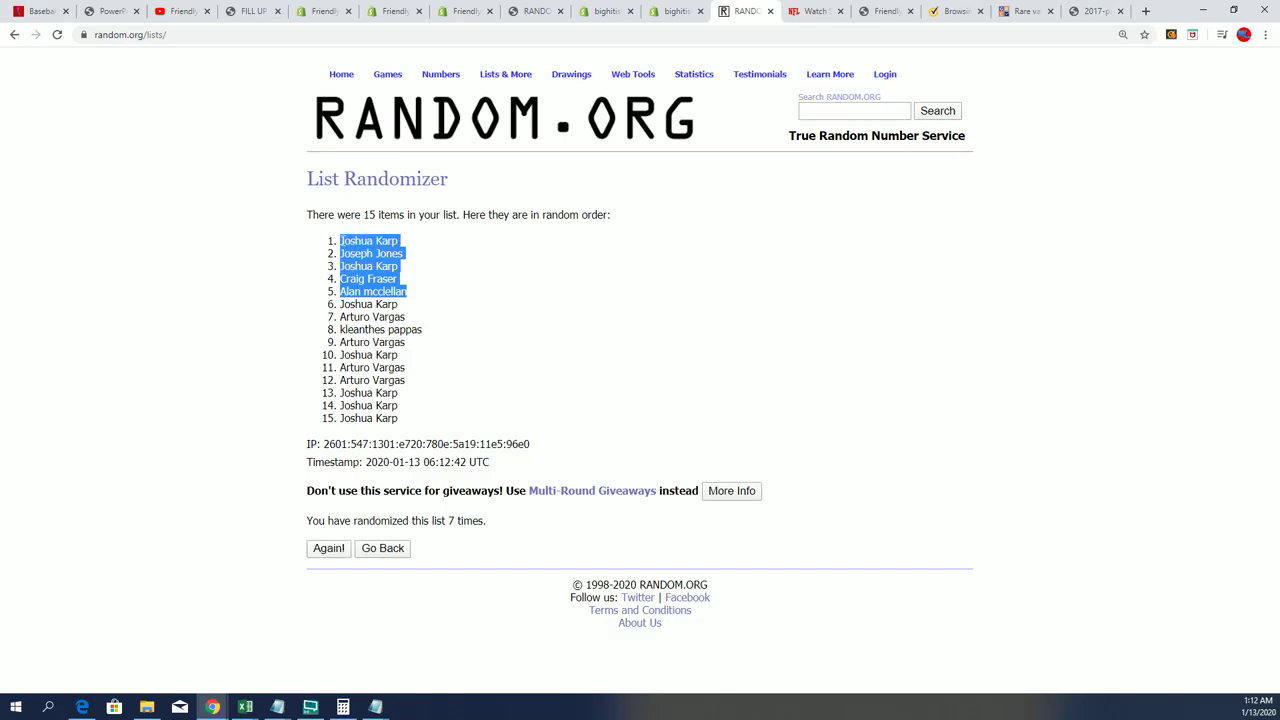
{"action": "right_click", "coordinate": [350, 248]}
{"action": "left_click", "coordinate": [390, 263]}
{"action": "key", "text": "alt+Tab"}
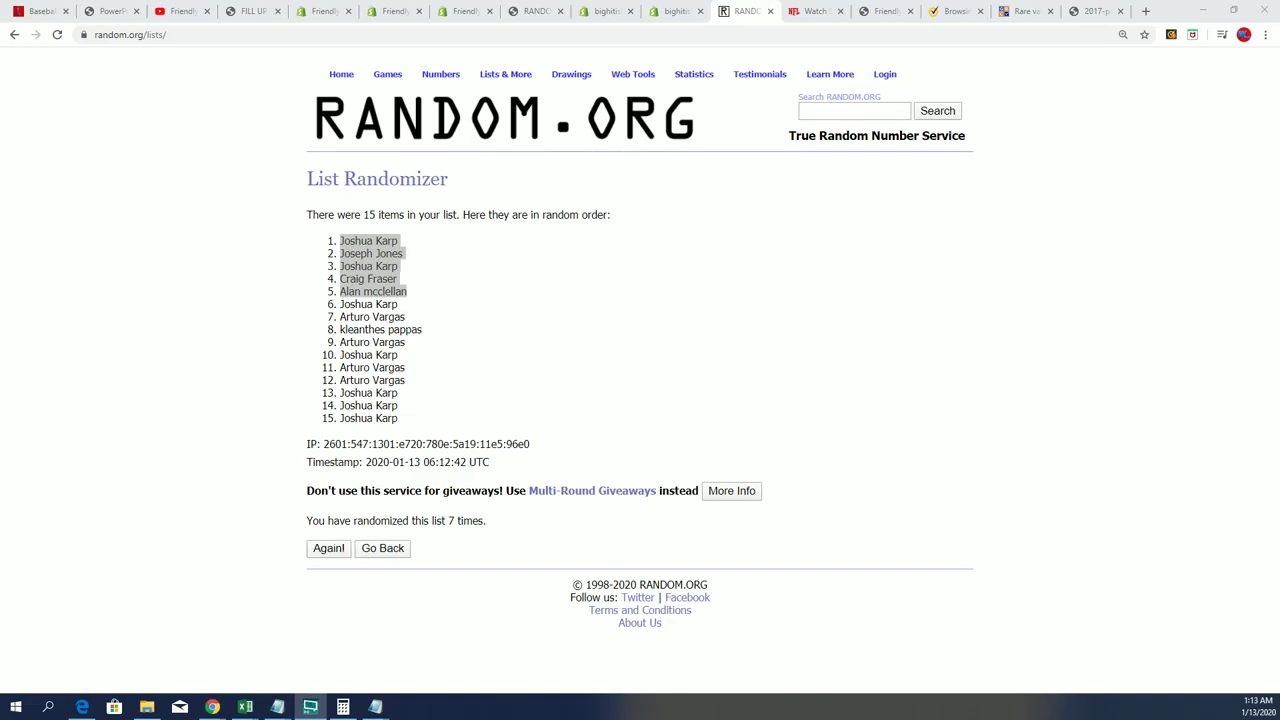
{"action": "key", "text": "alt+Tab"}
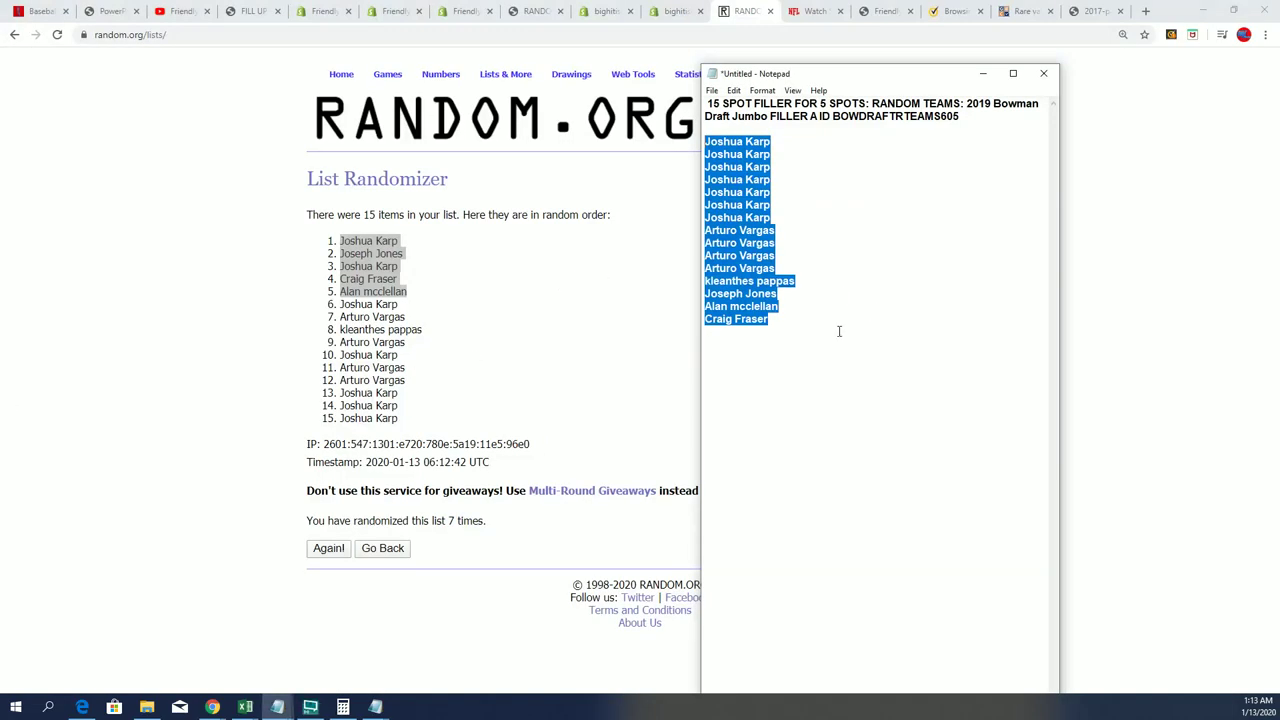
{"action": "left_click", "coordinate": [839, 331]}
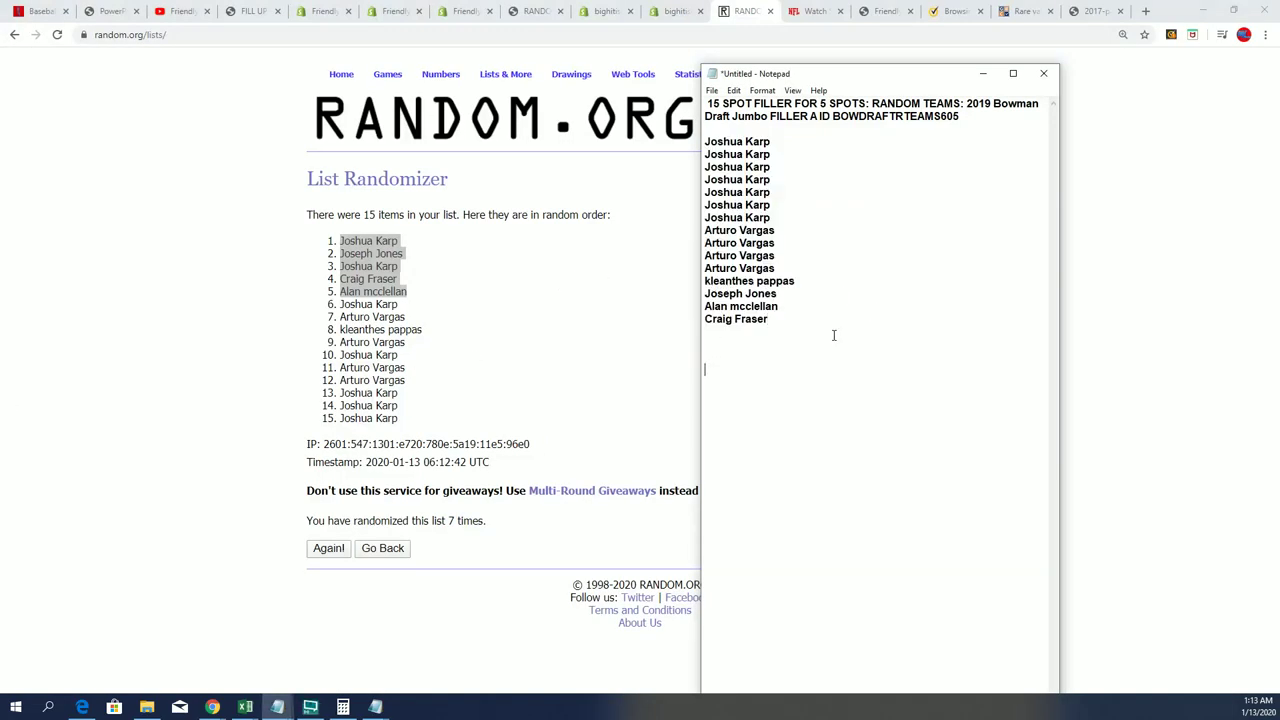
{"action": "key", "text": "ctrl+v"}
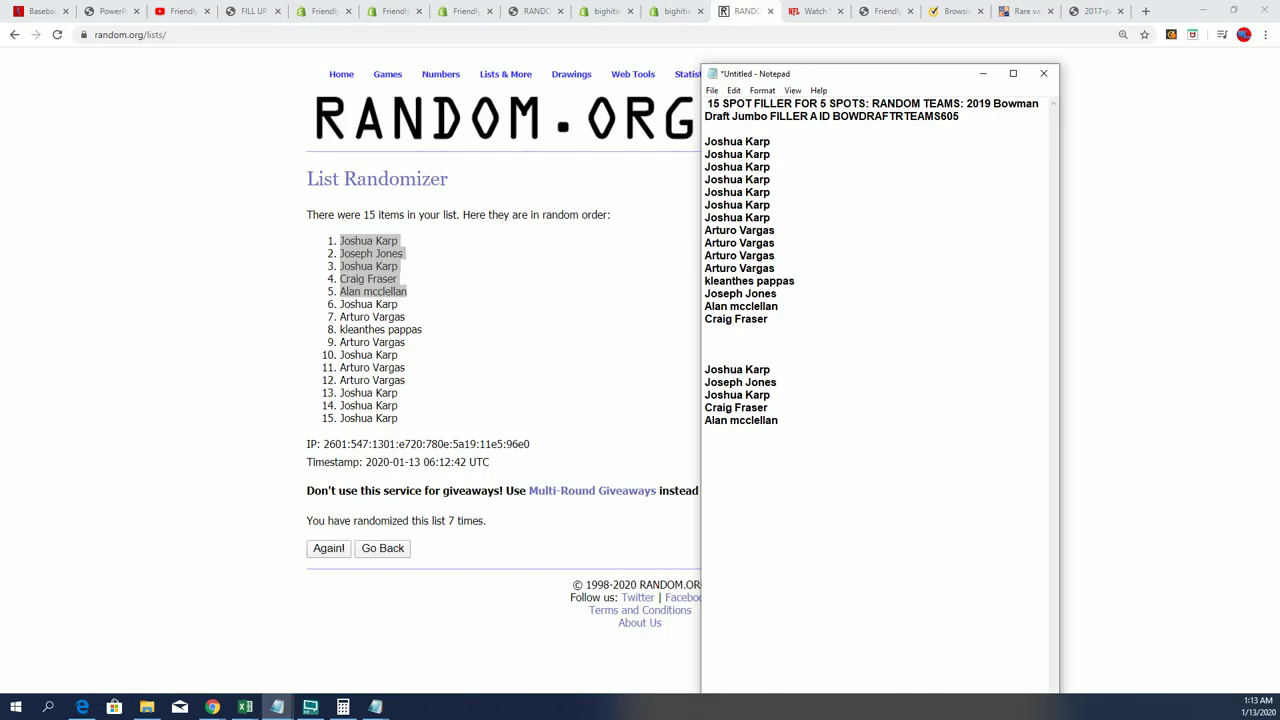
{"action": "left_click", "coordinate": [40, 11]}
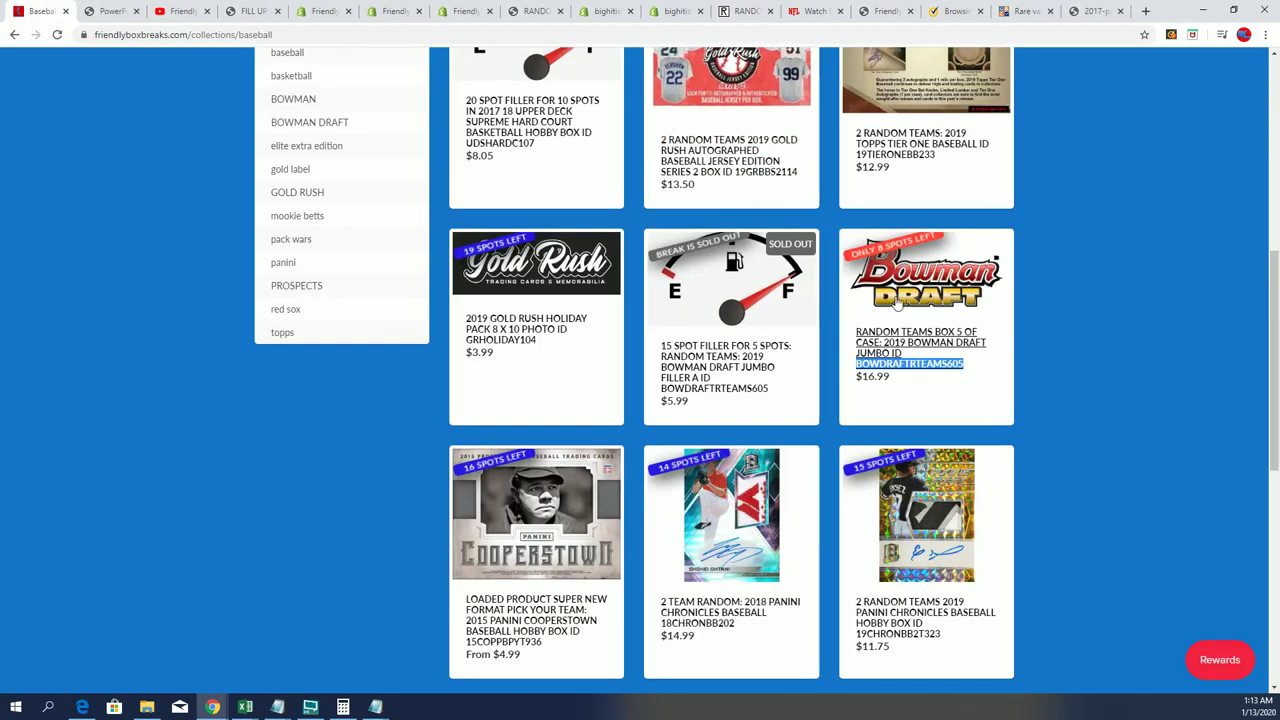
Open the Random Teams Box 5 of Case: 2019 Bowman Draft Jumbo page and copy its URL.
{"action": "left_click", "coordinate": [870, 340]}
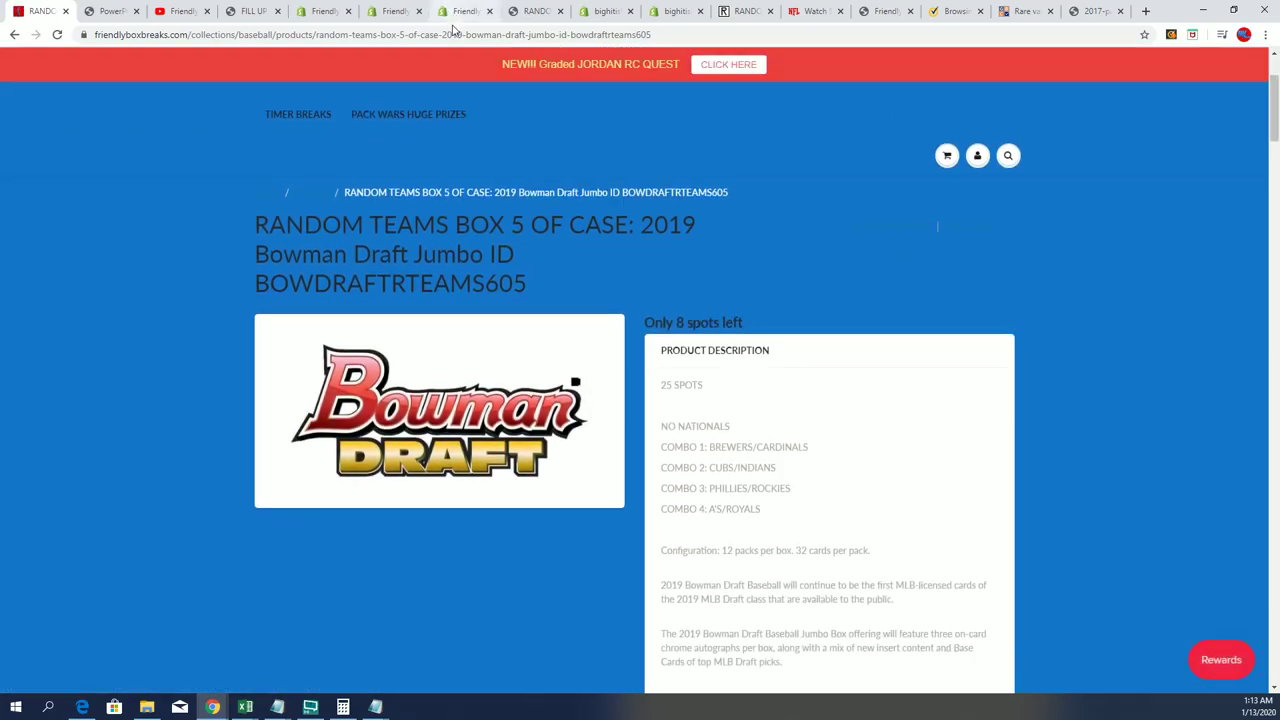
{"action": "left_click", "coordinate": [455, 34]}
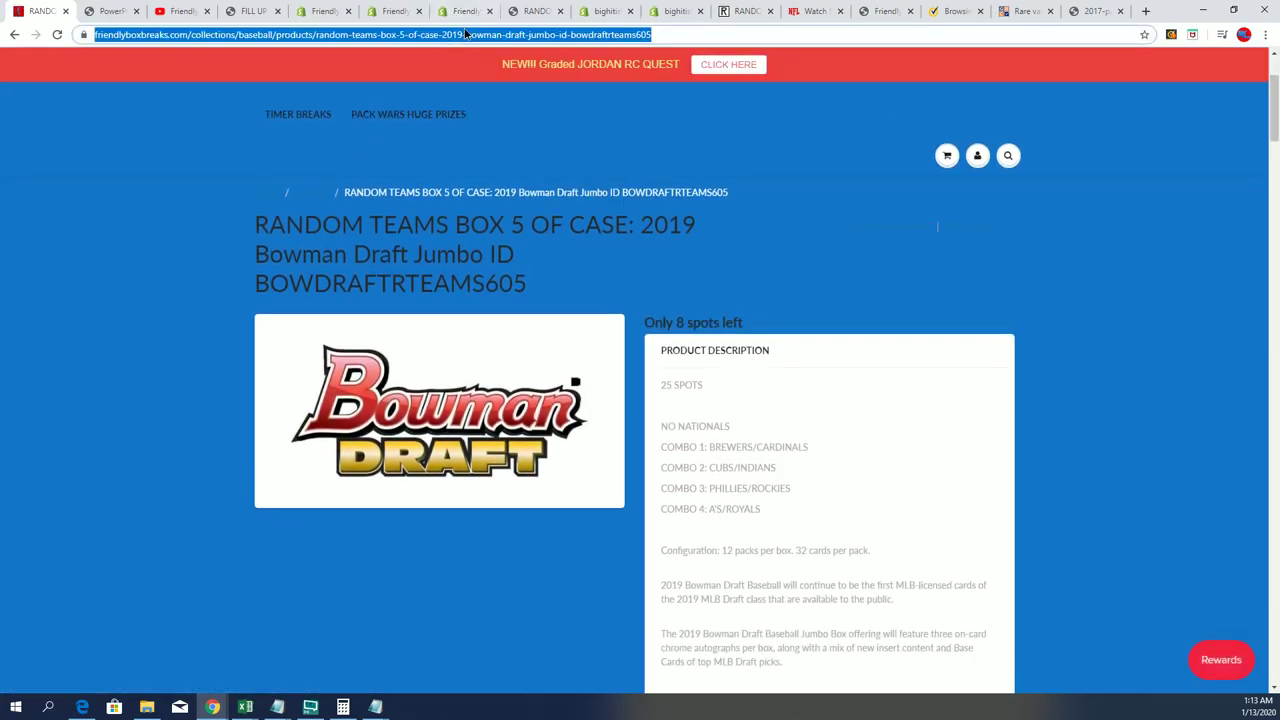
{"action": "right_click", "coordinate": [464, 32]}
{"action": "left_click", "coordinate": [489, 102]}
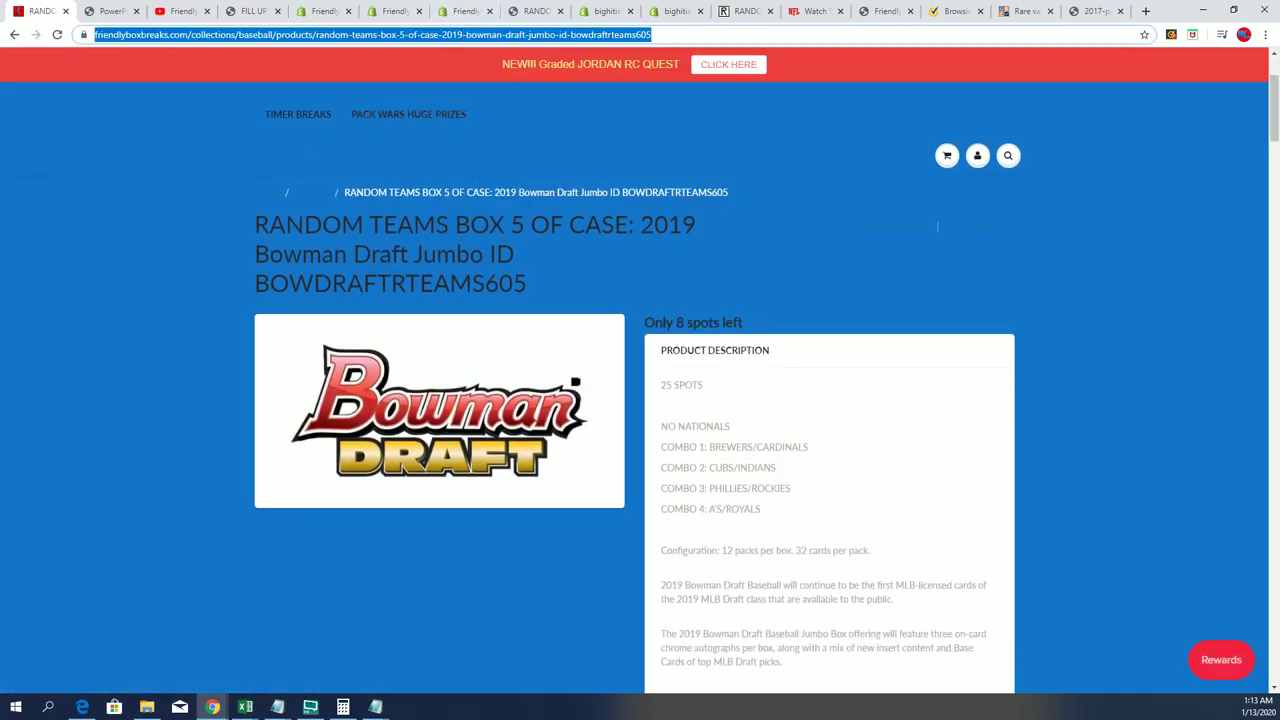